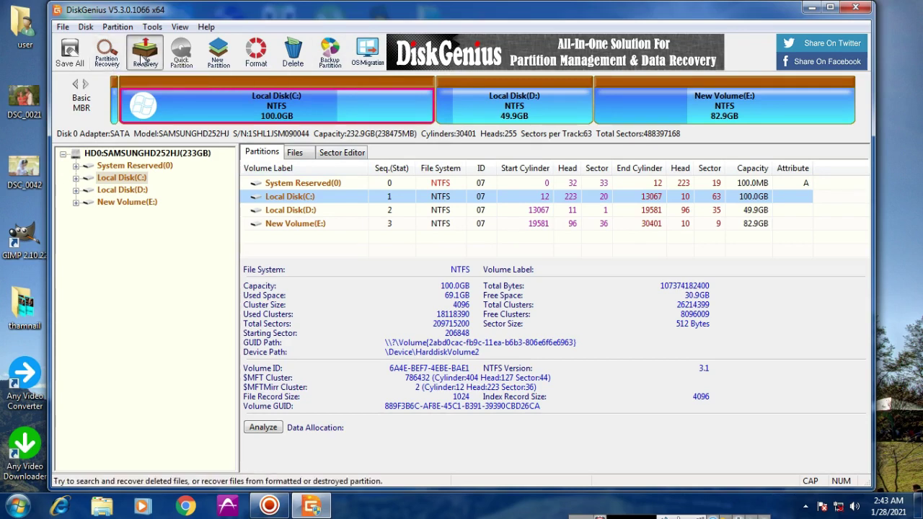
Review the file recovery options for Local Disk(C:) and the lost-partition search options for the disk containing New Volume(E:).
left_click(144, 57)
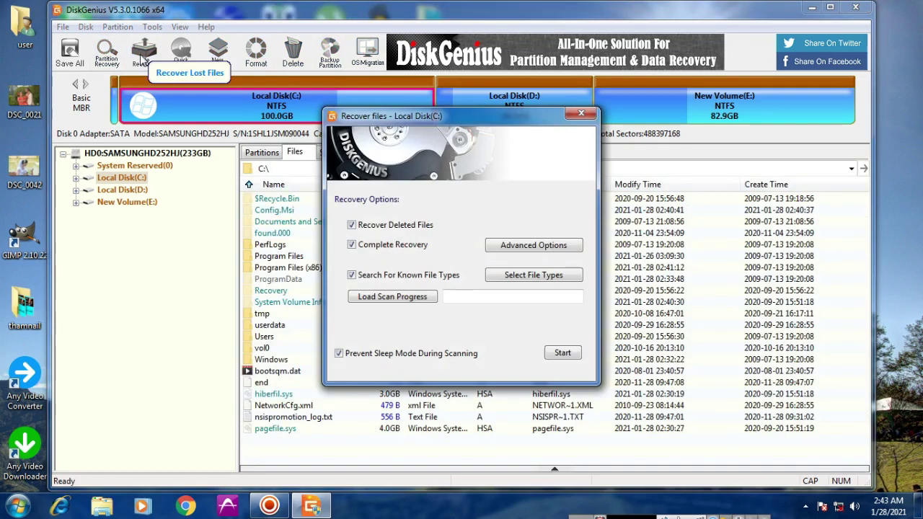
left_click(581, 113)
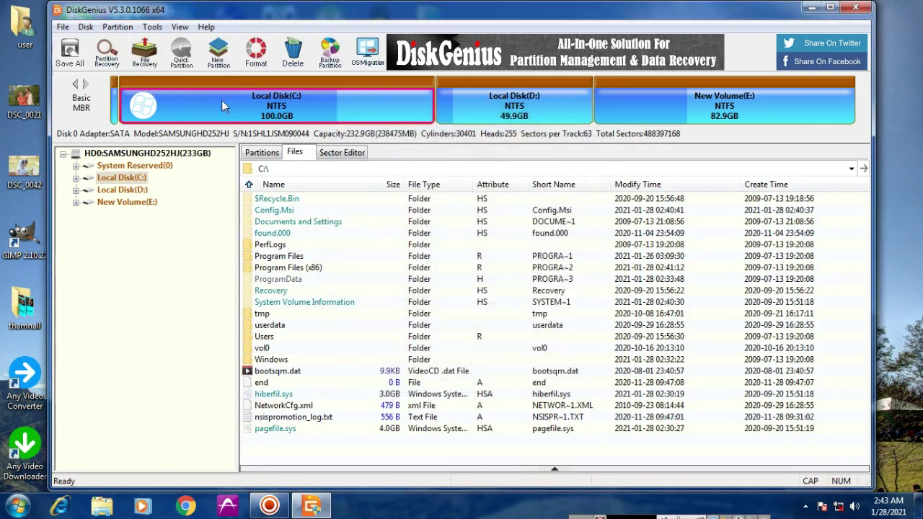
left_click(127, 202)
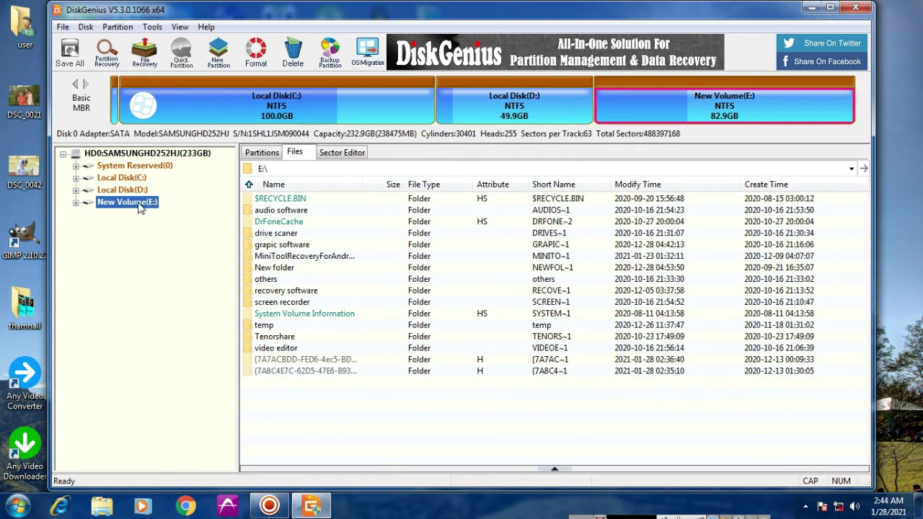
left_click(107, 58)
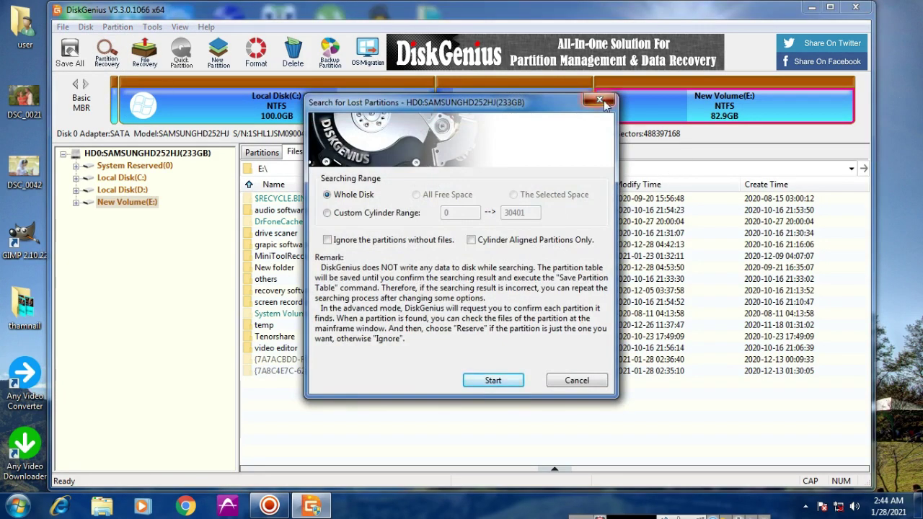
left_click(600, 100)
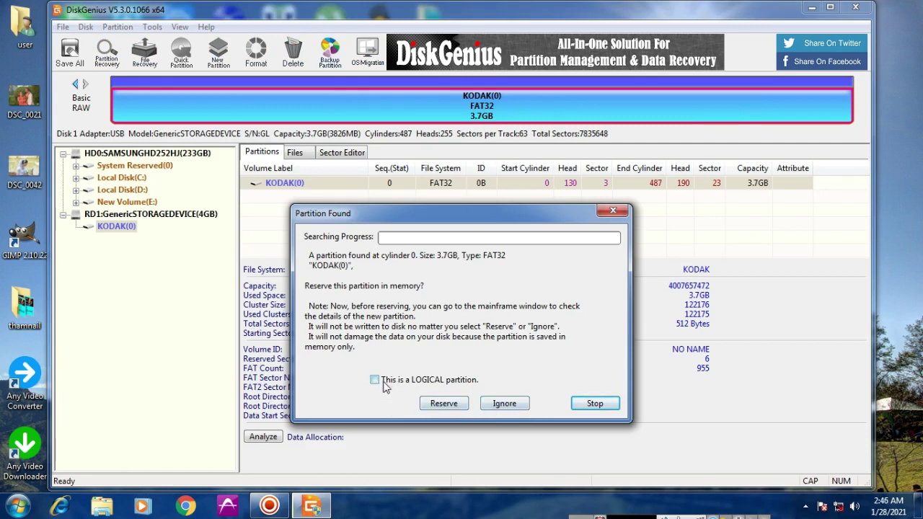
Ignore the found KODAK(0) FAT32 partition and let the lost-partition search continue.
left_click(492, 408)
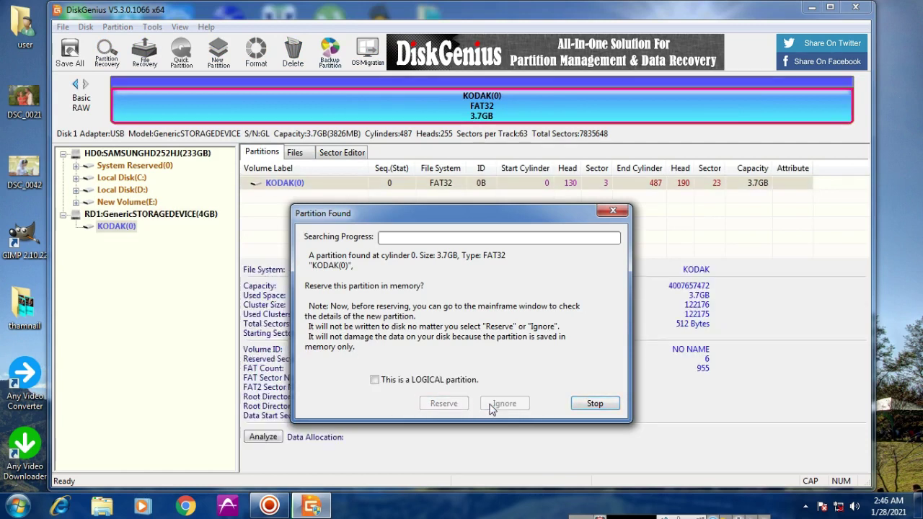
left_click(493, 405)
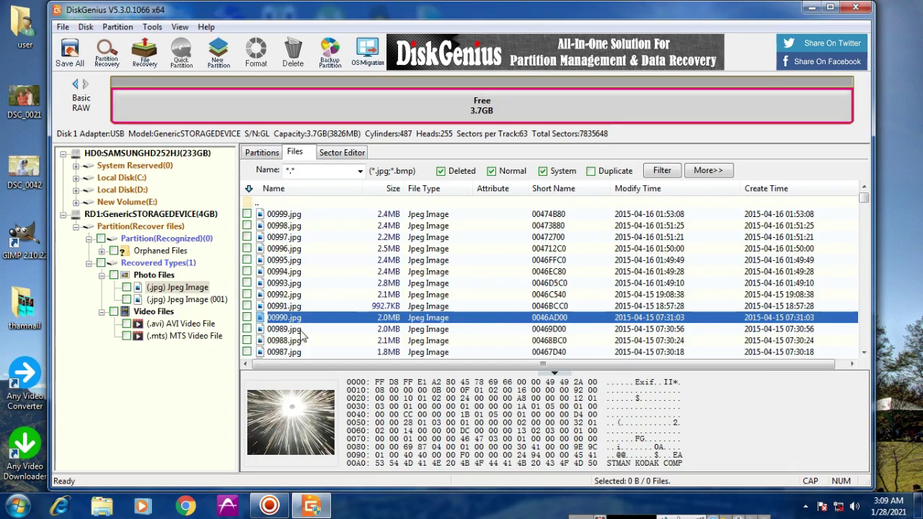
Preview recovered photos in the (.jpg) Jpeg Image group, including 00965.jpg, 00941.jpg, 00922.jpg and 00871.jpg.
scroll(310, 333, "down", 2)
scroll(310, 334, "down", 6)
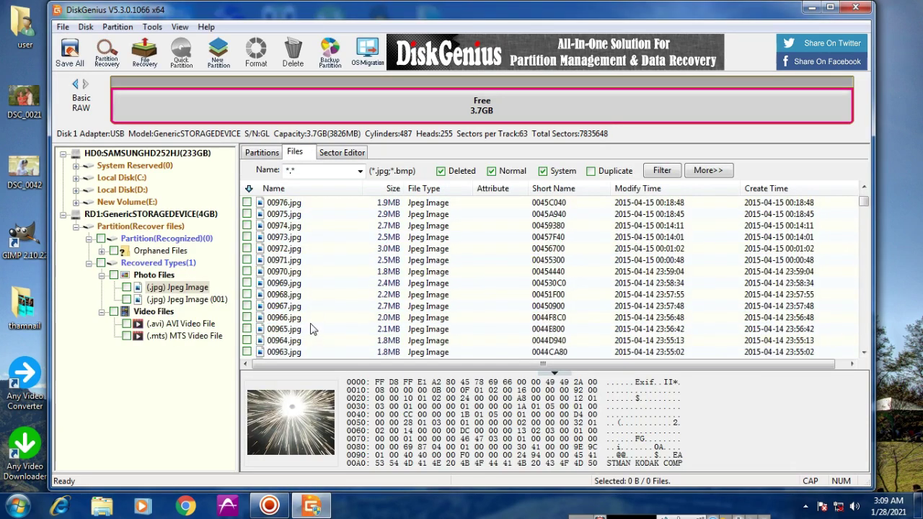
left_click(287, 329)
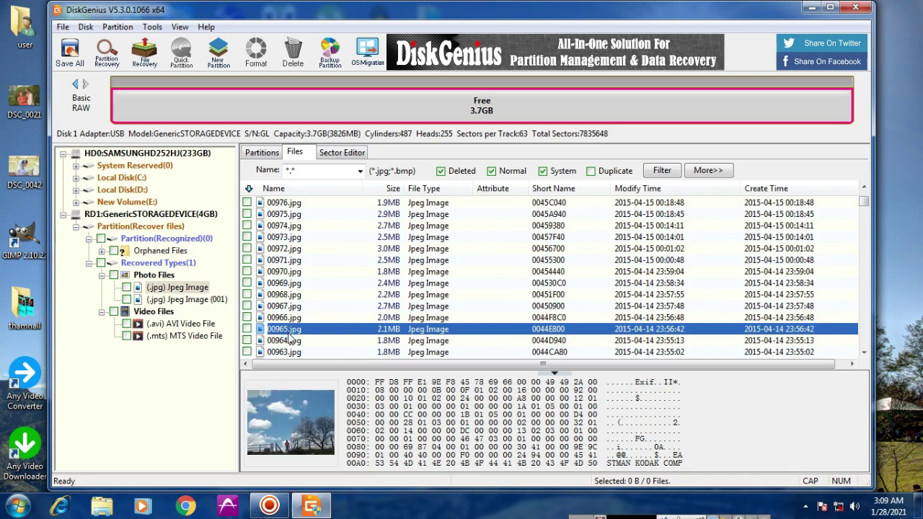
scroll(289, 336, "down", 8)
left_click(288, 330)
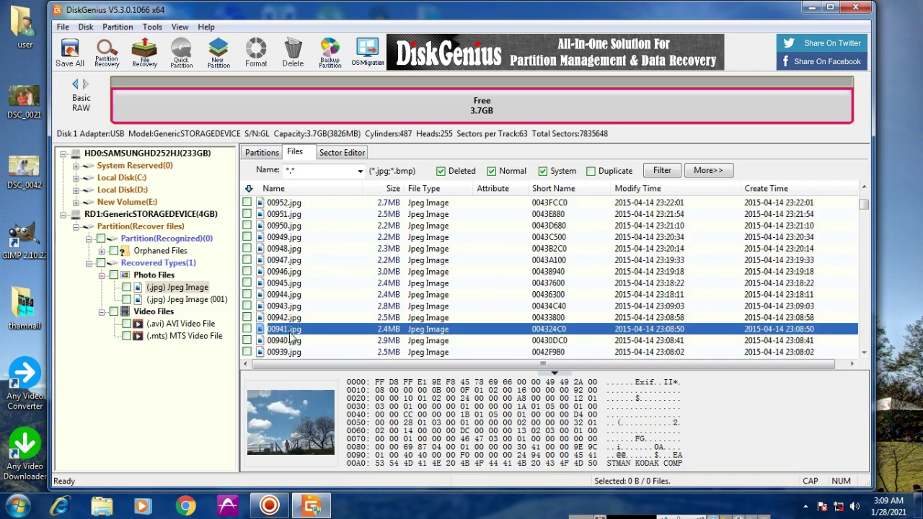
scroll(290, 333, "down", 6)
left_click(289, 340)
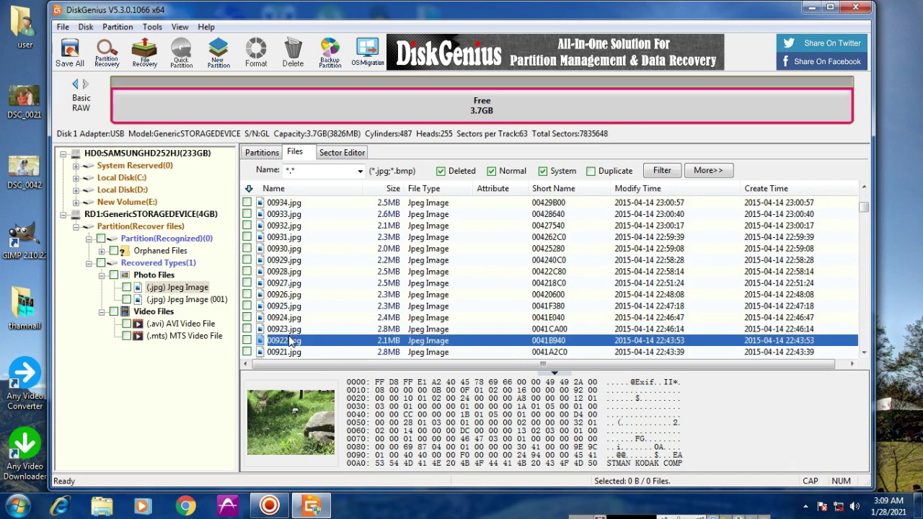
scroll(289, 341, "down", 7)
scroll(289, 340, "down", 10)
left_click(288, 339)
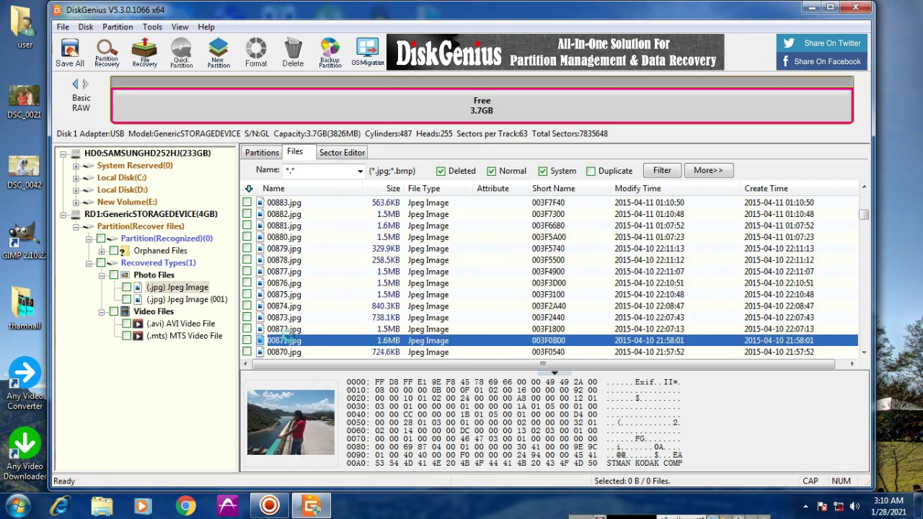
scroll(289, 341, "down", 13)
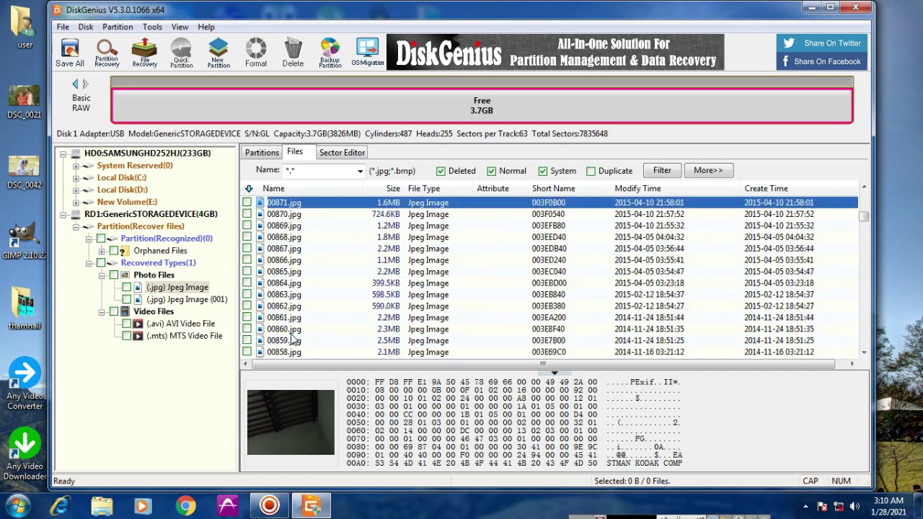
scroll(296, 339, "down", 2)
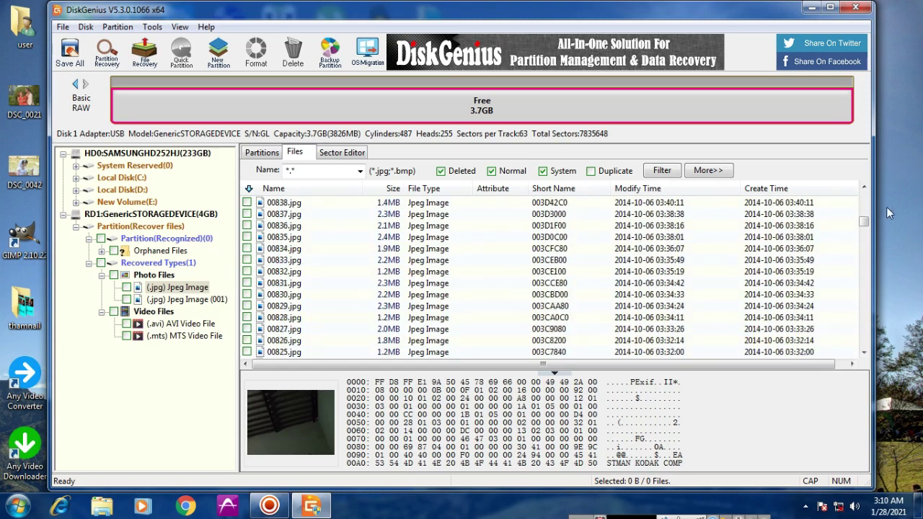
Preview 00171.jpg and 00172.jpg much farther down the (.jpg) Jpeg Image list.
left_click_drag(865, 223, 871, 317)
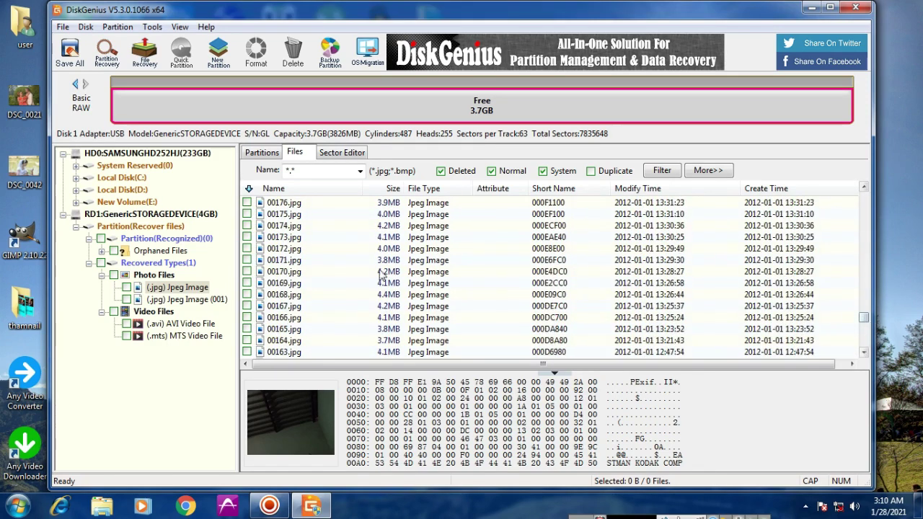
left_click(281, 259)
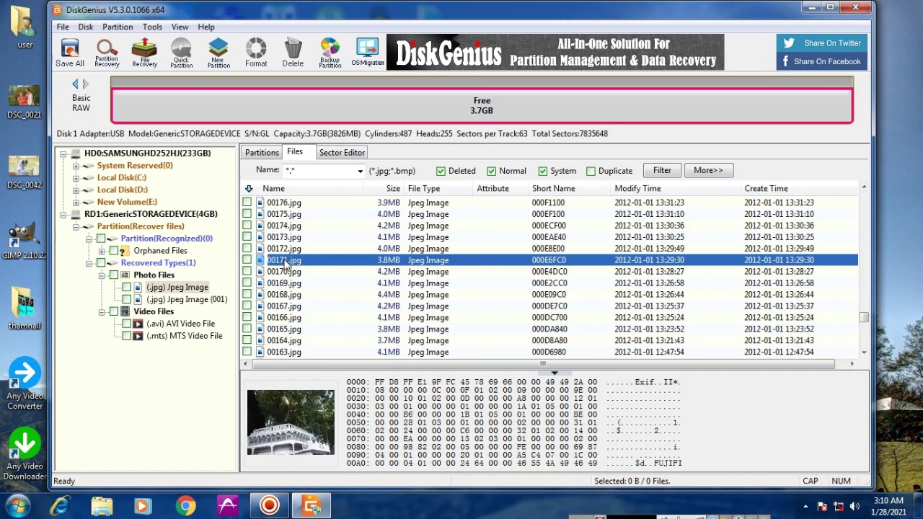
left_click(285, 248)
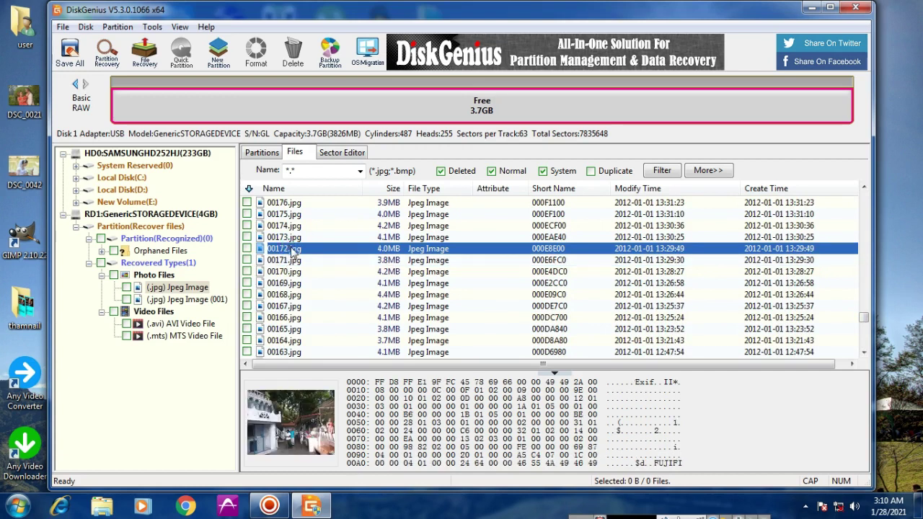
Preview the photos at the end of the Jpeg Image list: 00001.jpg, 00000.jpg, 00007.jpg and 00010.jpg.
left_click_drag(866, 322, 866, 353)
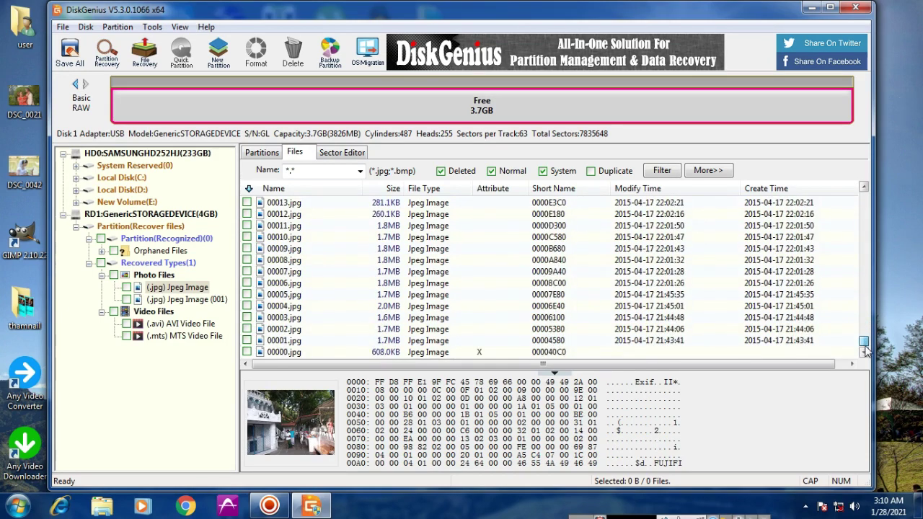
left_click(294, 340)
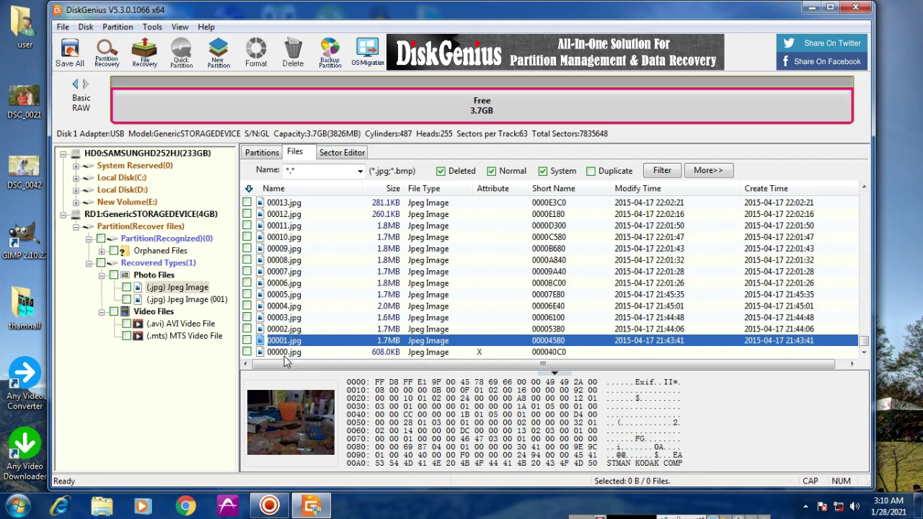
left_click(290, 352)
left_click(281, 272)
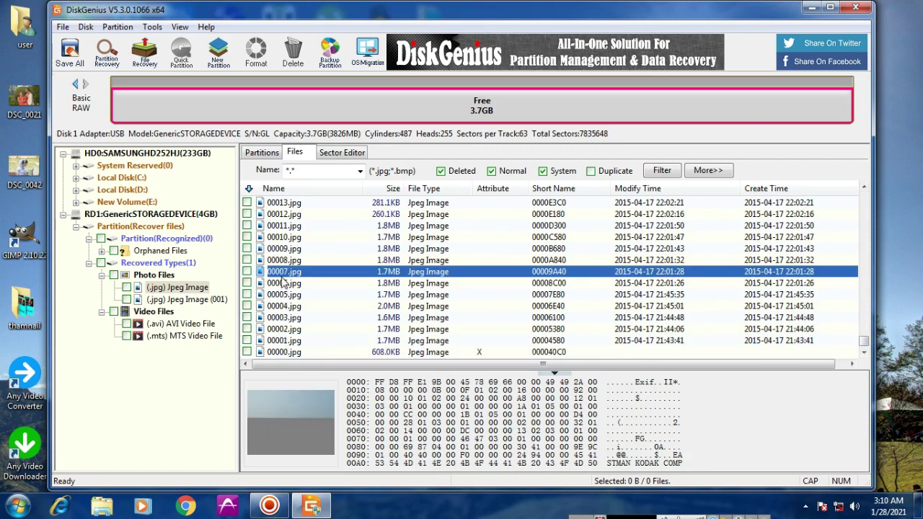
left_click(288, 237)
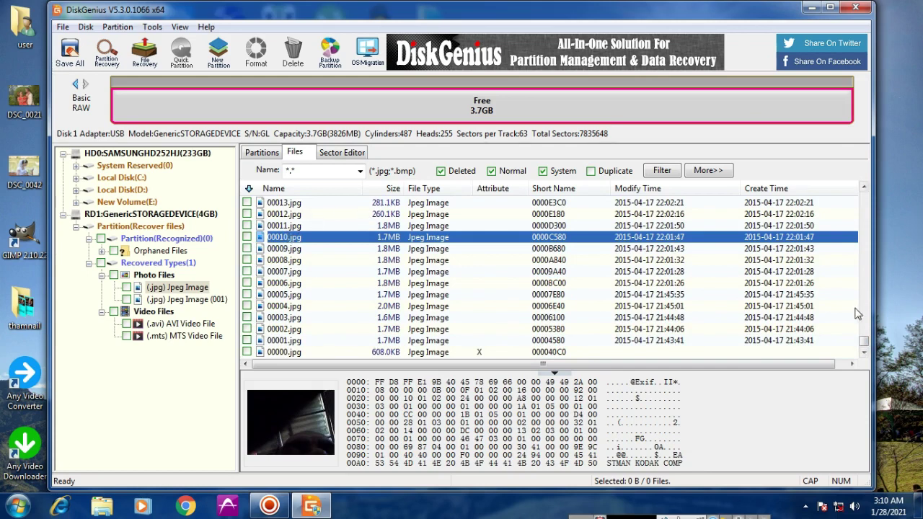
Preview 00514.jpg, 00515.jpg, 00516.jpg and 00517.jpg around the middle of the Jpeg Image list.
left_click_drag(863, 341, 878, 271)
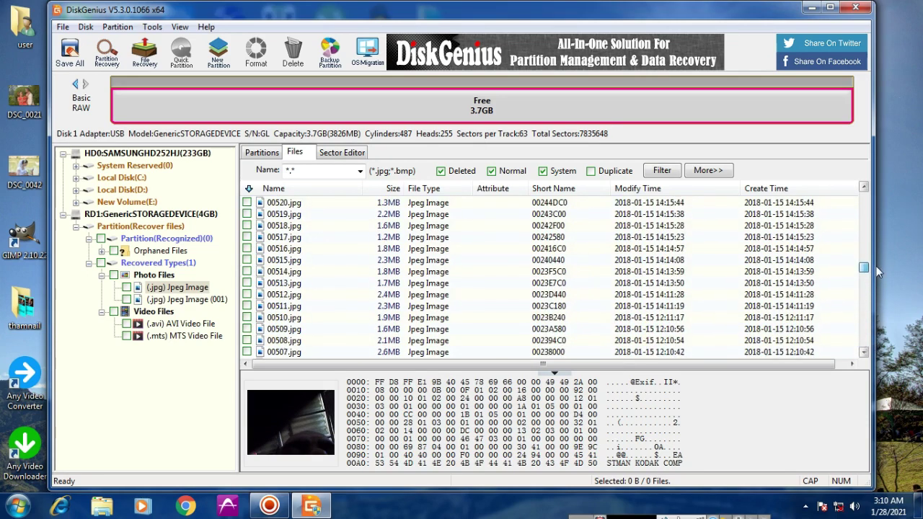
left_click(286, 274)
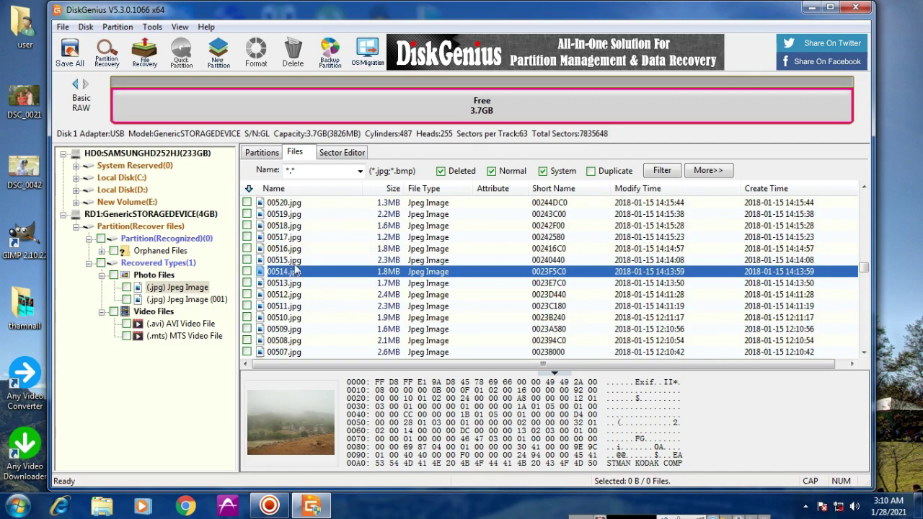
left_click(294, 261)
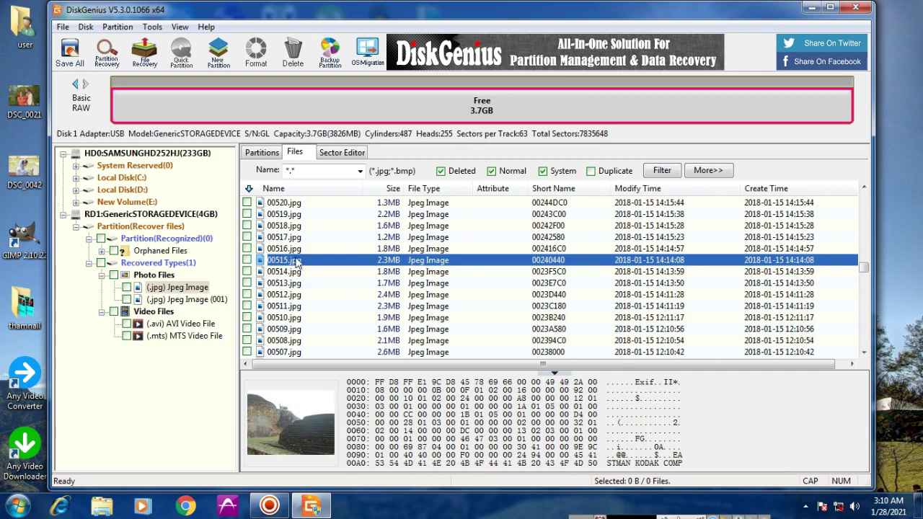
left_click(295, 248)
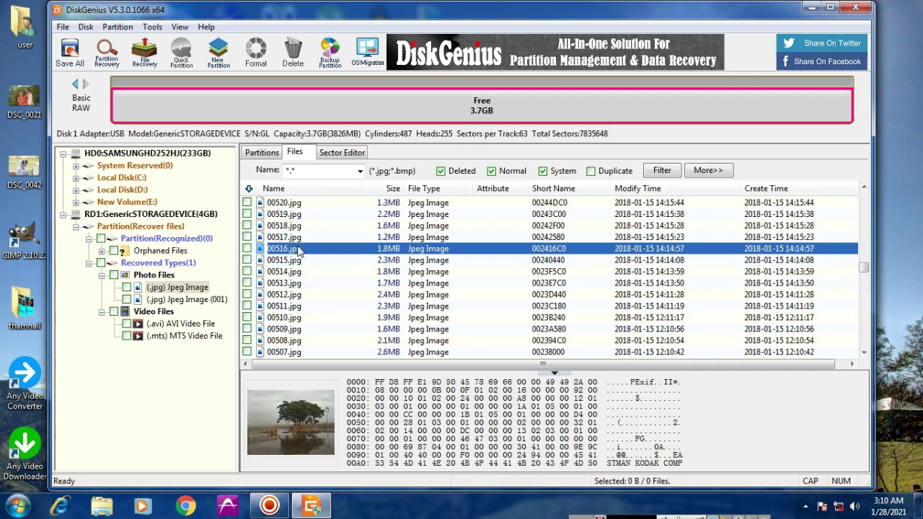
left_click(300, 238)
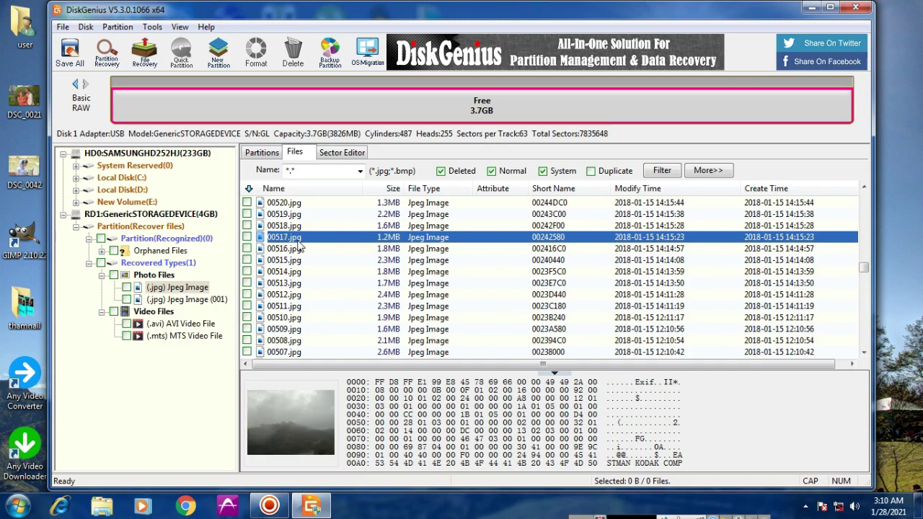
Open the (.jpg) Jpeg Image (001) group and preview files such as 01186.jpg, 01183.jpg and 01123.jpg.
left_click(204, 300)
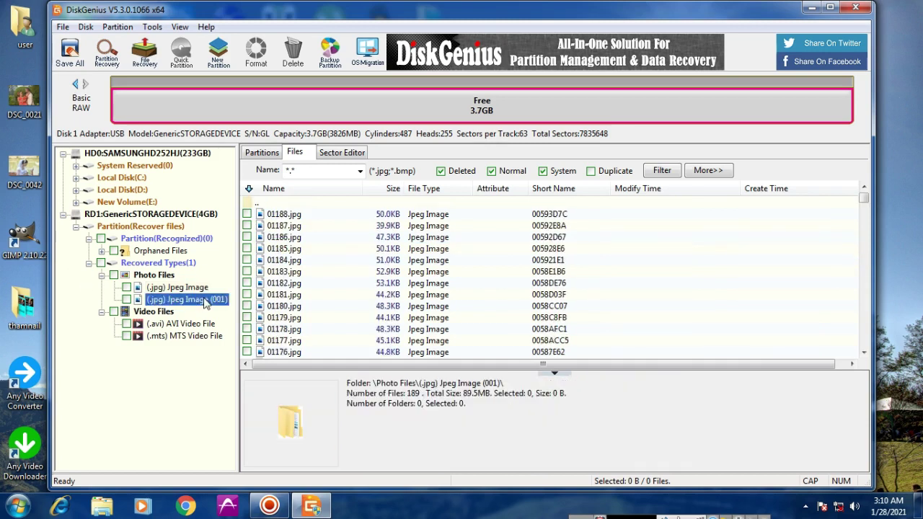
left_click(274, 214)
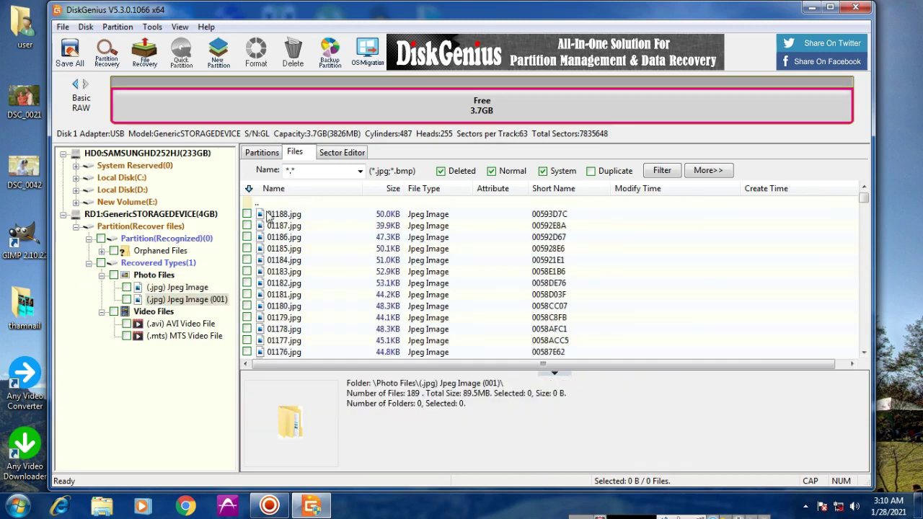
left_click(275, 237)
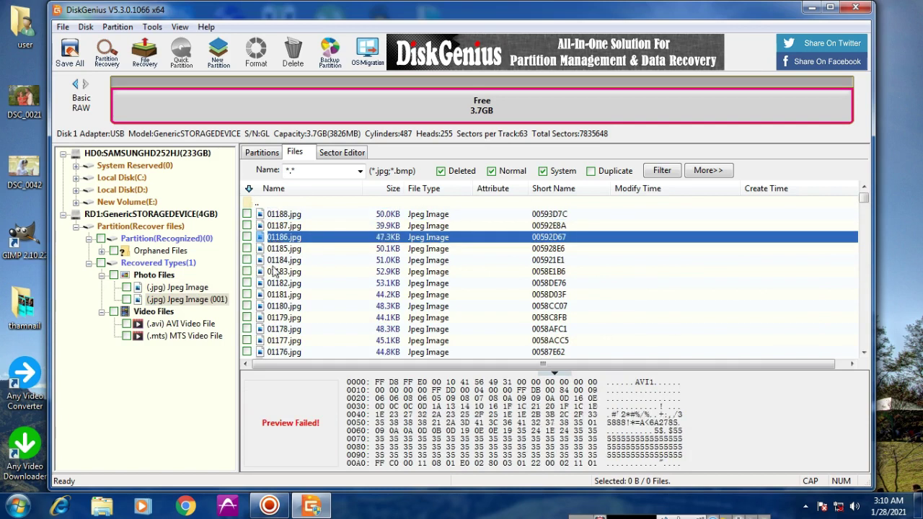
left_click(275, 272)
scroll(281, 281, "down", 17)
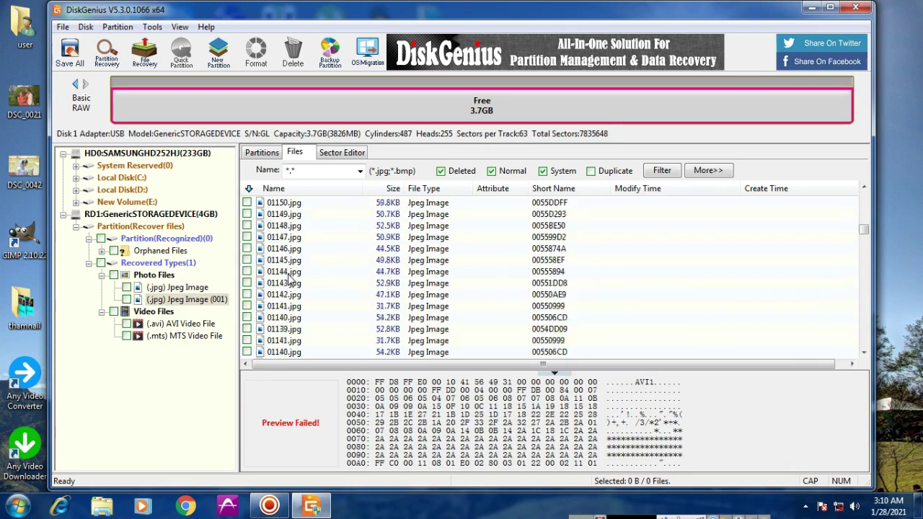
scroll(287, 279, "down", 3)
left_click(288, 274)
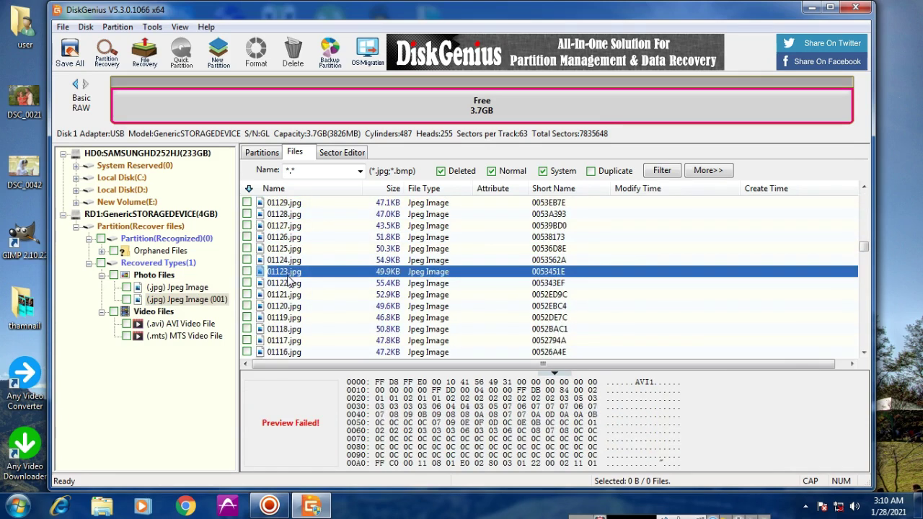
Preview 01080.jpg, 01042.jpg, 01023.jpg and 01005.jpg farther down the Jpeg Image (001) list.
scroll(289, 283, "down", 14)
left_click(283, 284)
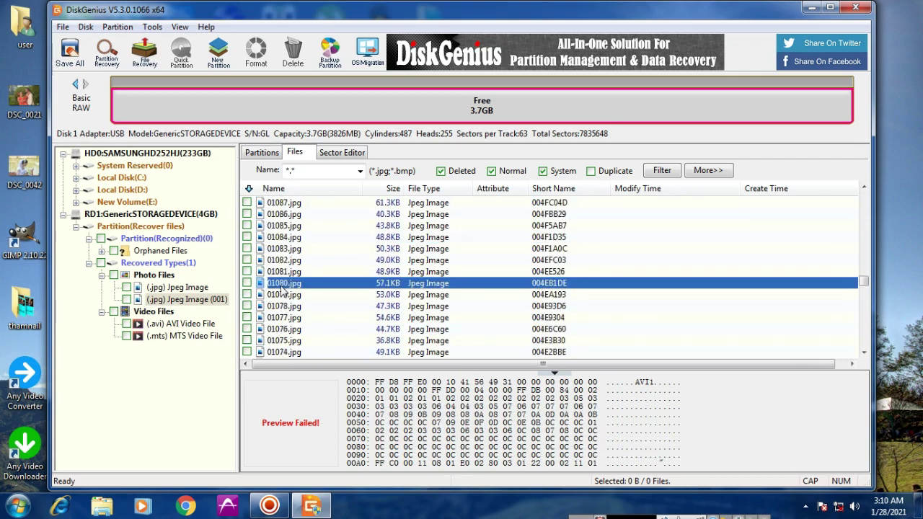
scroll(283, 288, "down", 5)
left_click(283, 295)
scroll(282, 305, "down", 7)
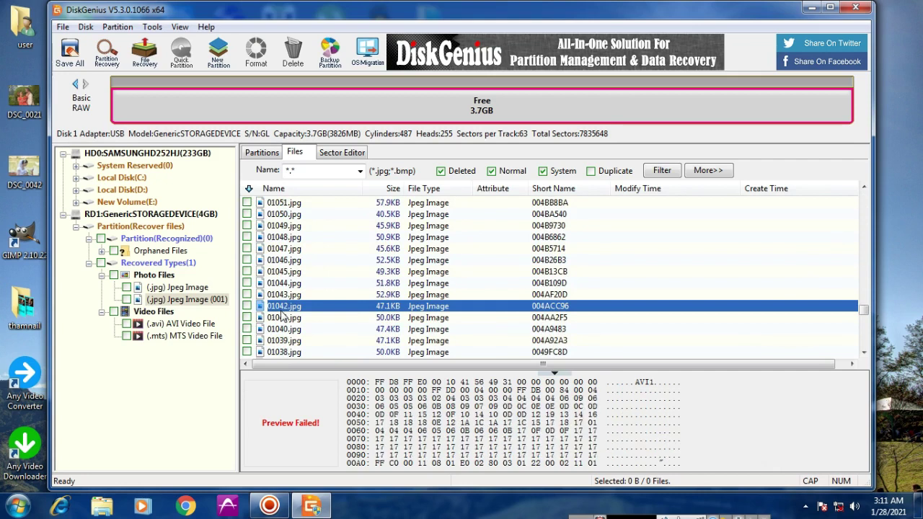
scroll(281, 313, "down", 6)
left_click(281, 316)
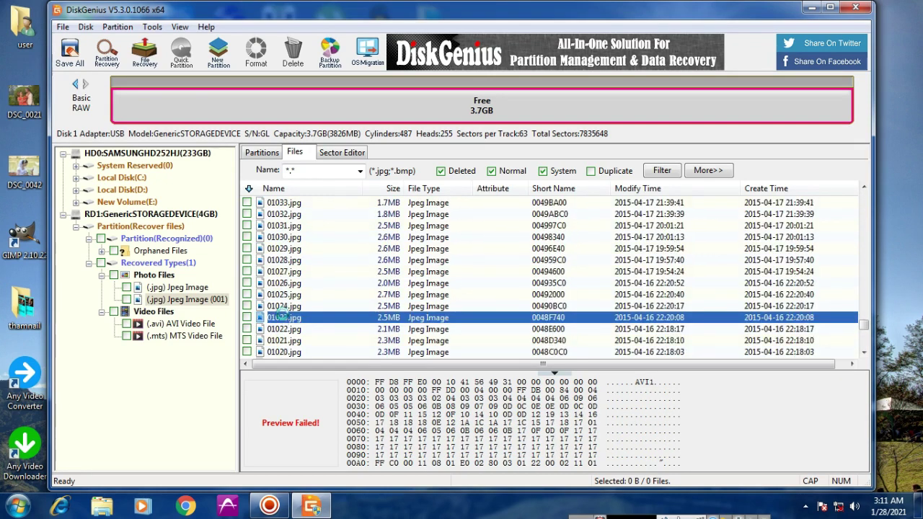
scroll(283, 317, "down", 3)
scroll(283, 319, "down", 4)
left_click(284, 295)
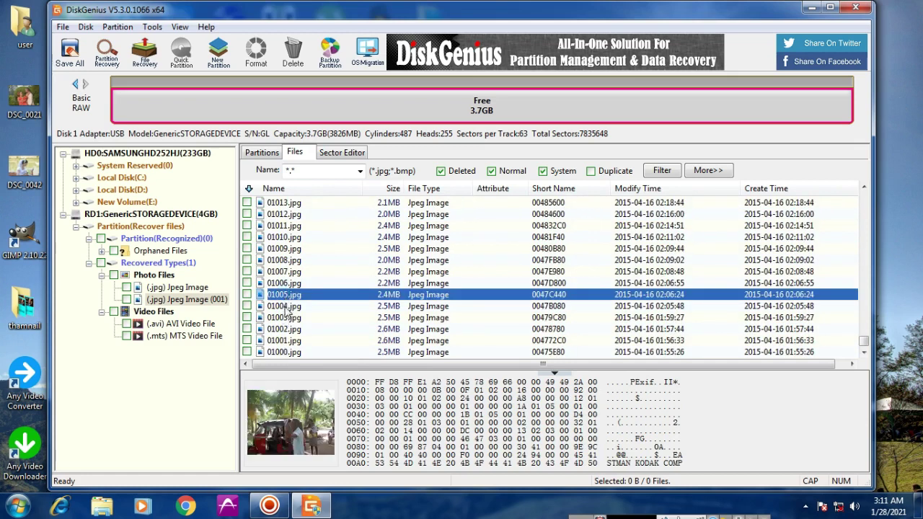
Preview 01003.jpg and 01001.jpg near the end of the Jpeg Image (001) list.
left_click(287, 317)
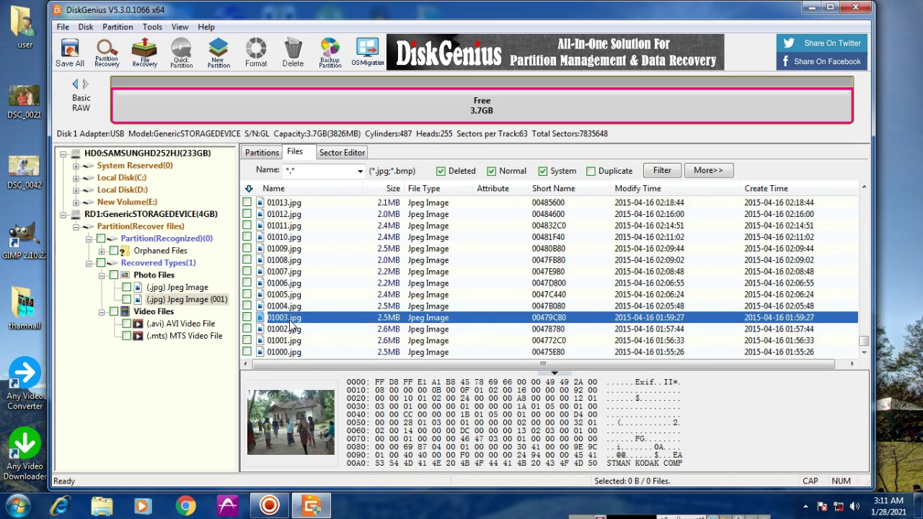
left_click(288, 340)
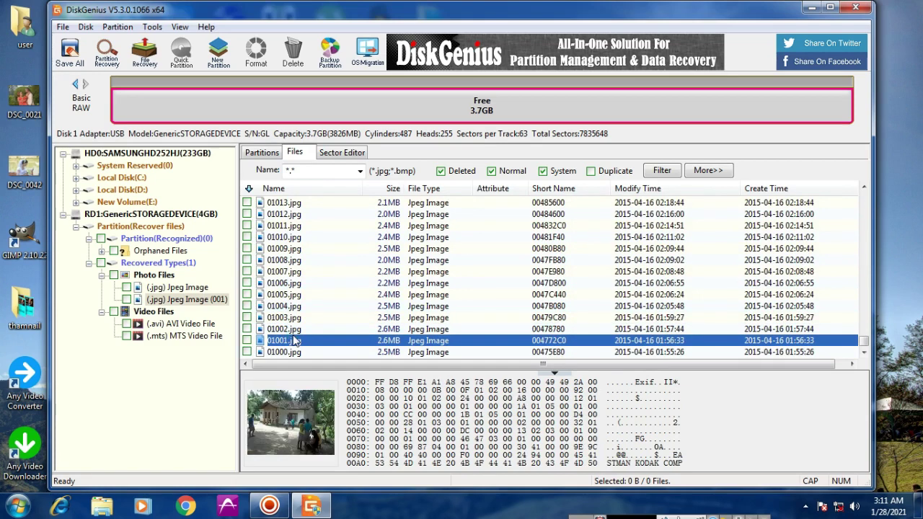
Inspect 00000.avi, 00001.avi and 00002.avi in the recovered AVI Video File group and list the MTS Video File group.
left_click(190, 326)
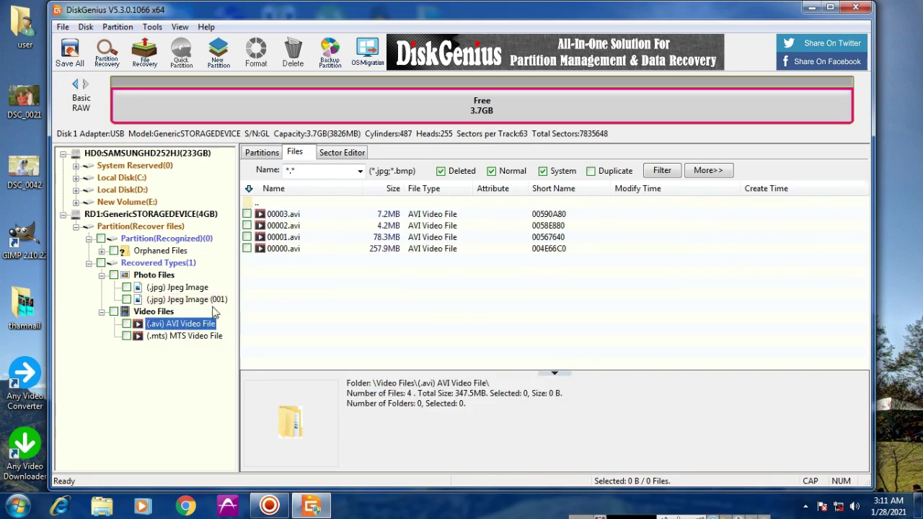
left_click(293, 248)
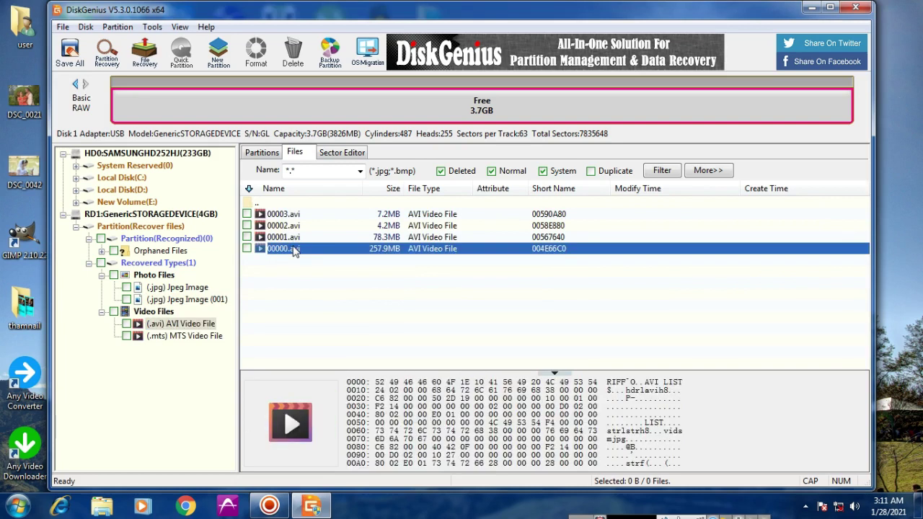
left_click(286, 238)
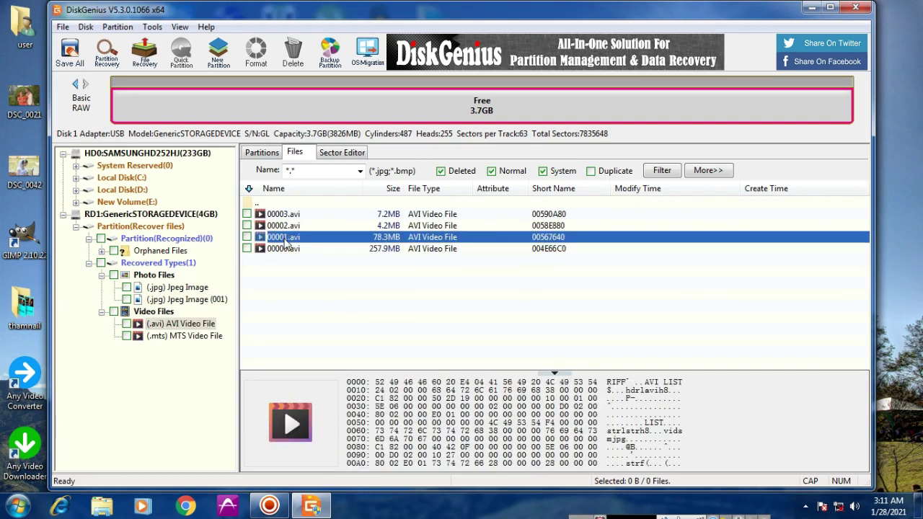
left_click(285, 227)
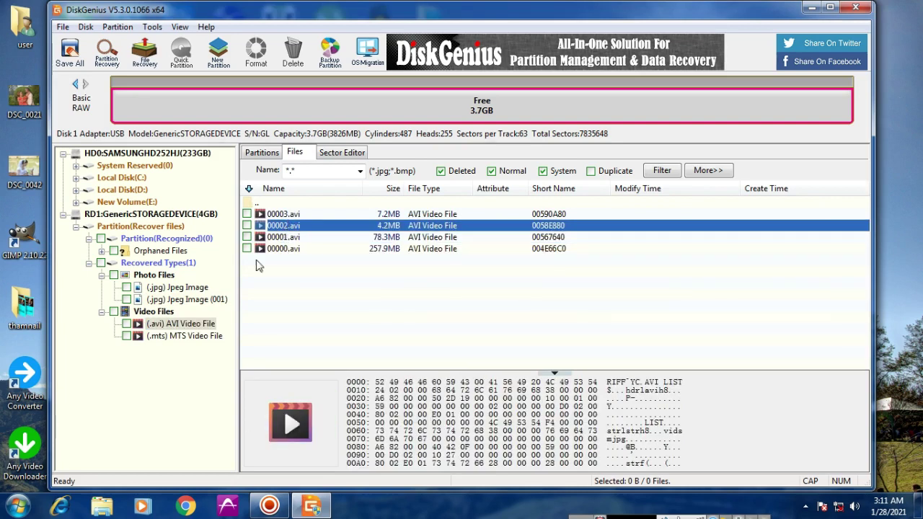
left_click(160, 337)
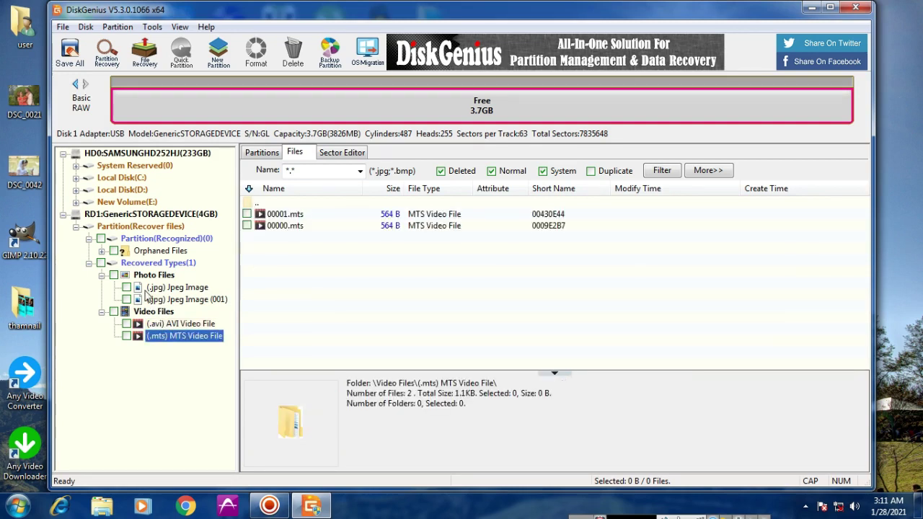
Check the Recovered Types root, expand Orphaned Files, and inspect the 102KM531 folder inside Orphaned Files 3.
left_click(162, 264)
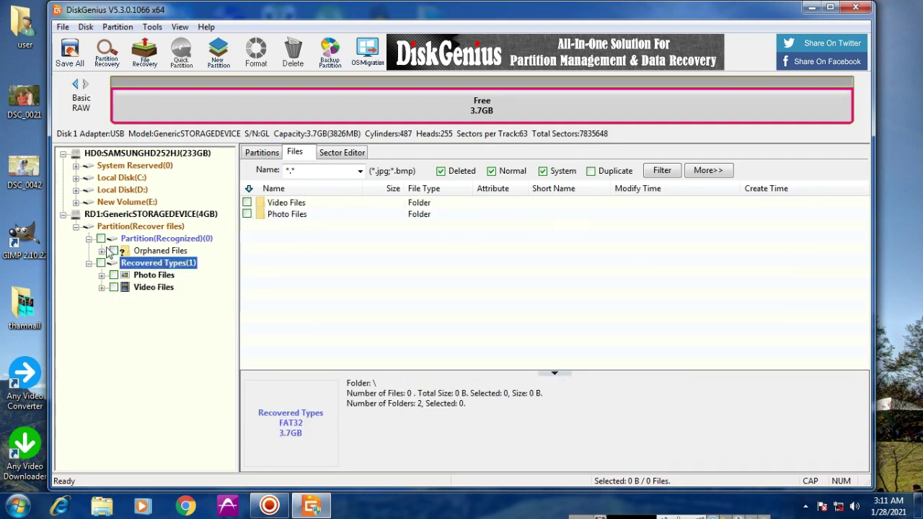
left_click(102, 251)
left_click(165, 264)
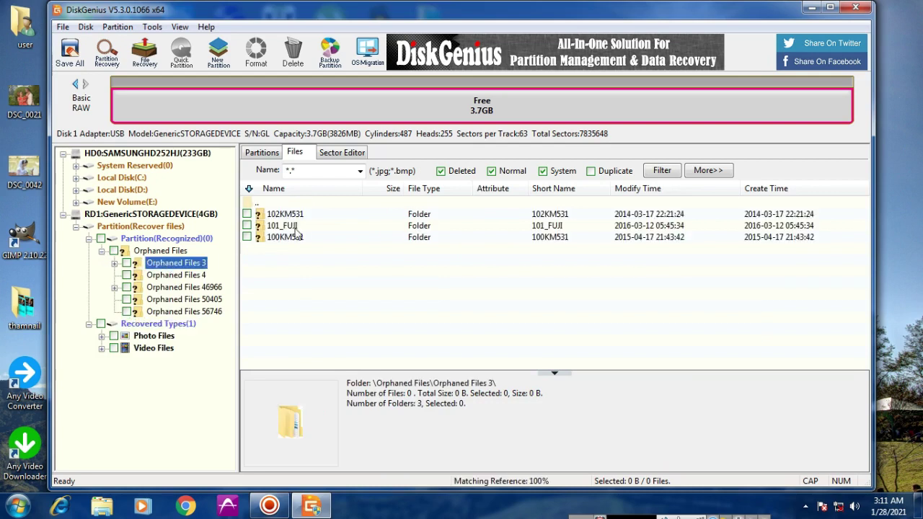
left_click(287, 215)
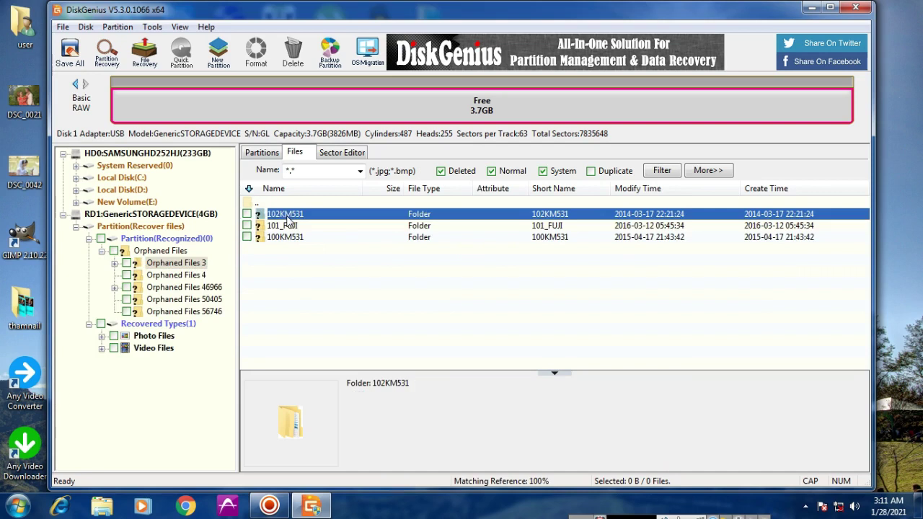
Examine the contents of Orphaned Files 4 and of Orphaned Files 46966, including its PLAYLIST subfolder.
left_click(191, 277)
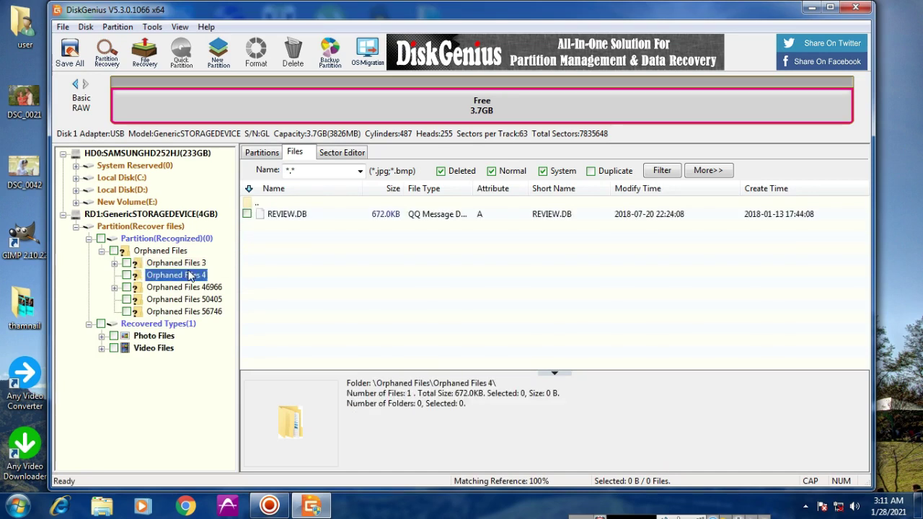
left_click(193, 287)
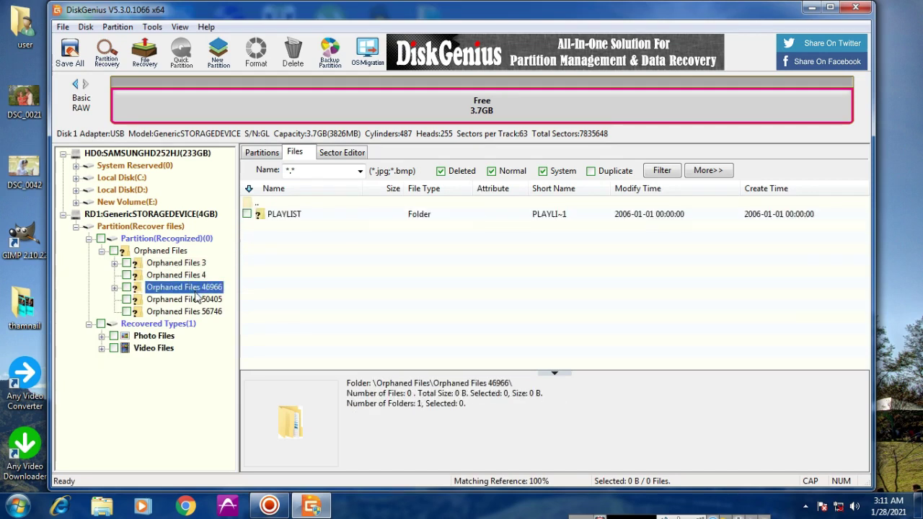
left_click(113, 287)
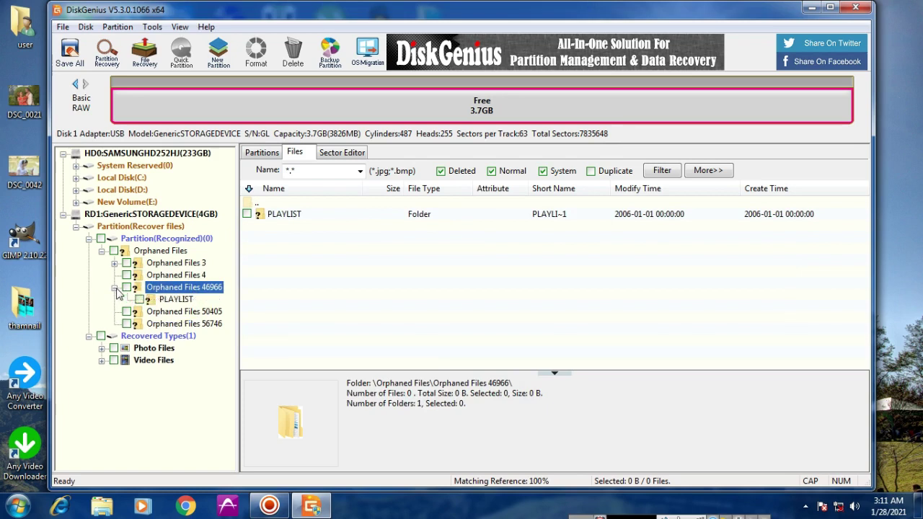
left_click(165, 303)
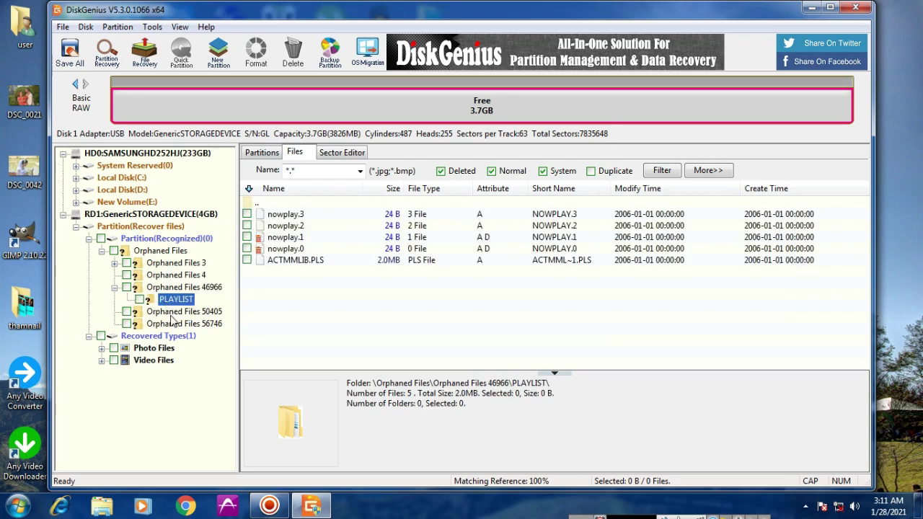
Open Orphaned Files 50405 and preview the photos DSCF1198.JPG, DSCF1201.JPG and DSCF1172.JPG.
left_click(173, 313)
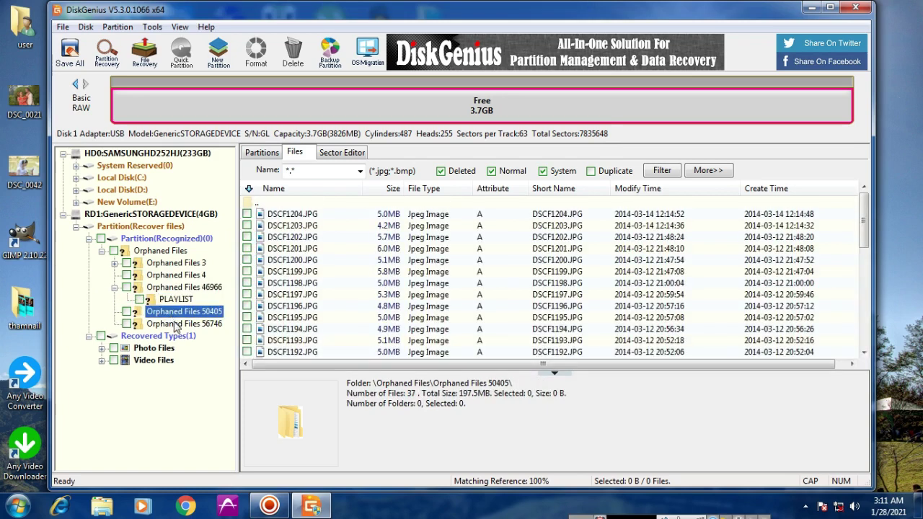
left_click(310, 285)
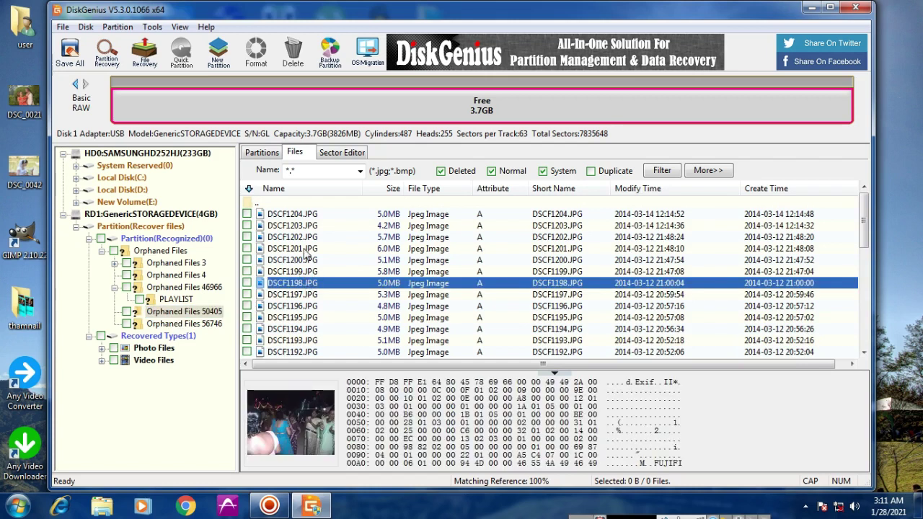
left_click(302, 248)
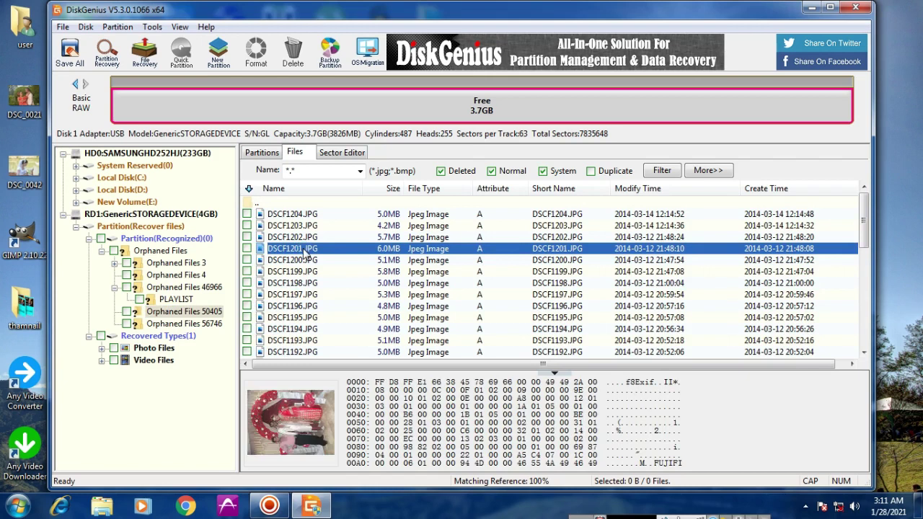
scroll(334, 260, "down", 7)
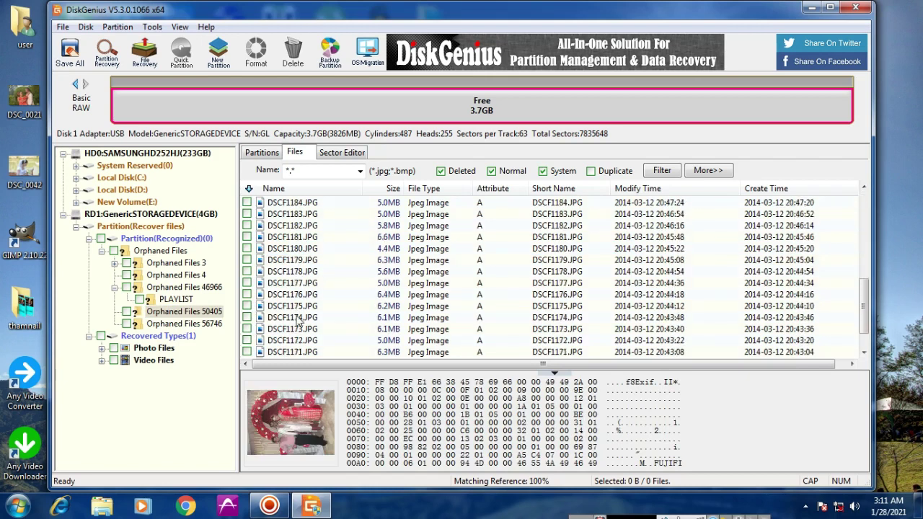
left_click(291, 342)
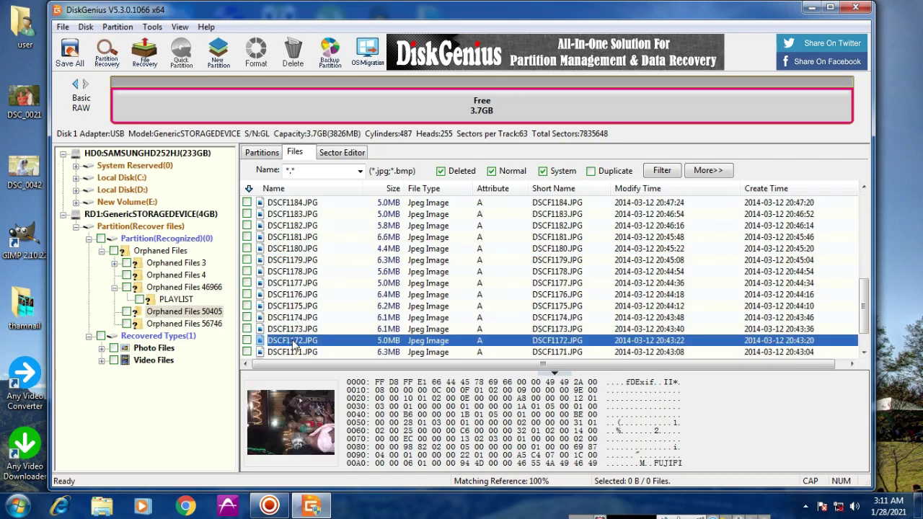
Open Orphaned Files 56746 and preview photos such as 102_6263.JPG, 102_6205.JPG and 102_6190.JPG.
left_click(191, 324)
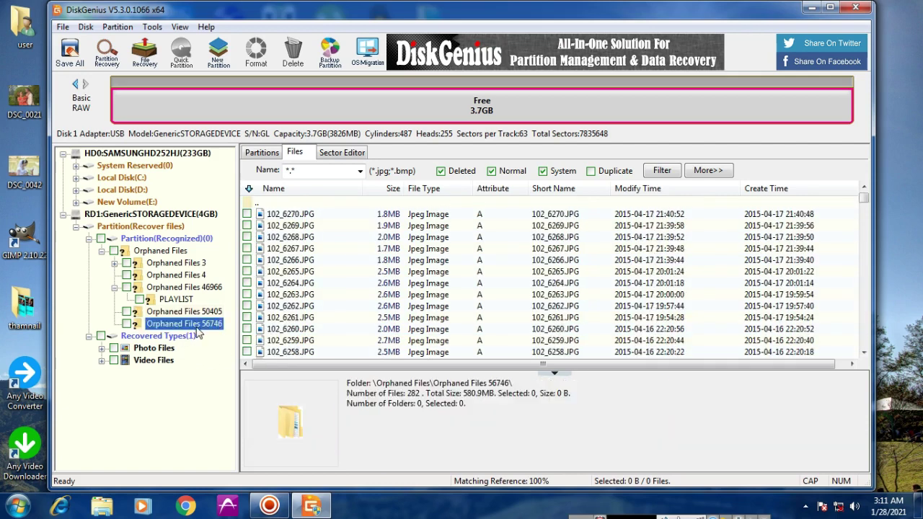
left_click(291, 295)
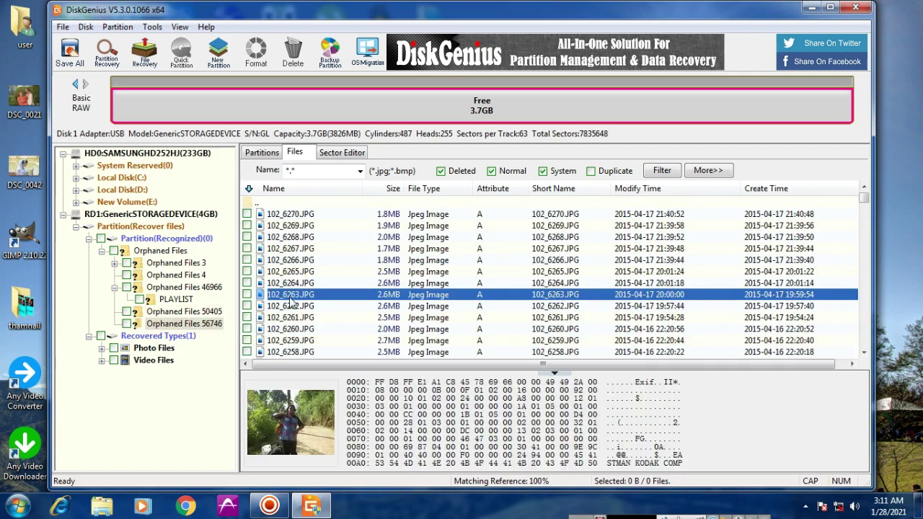
left_click(292, 323)
scroll(317, 303, "down", 7)
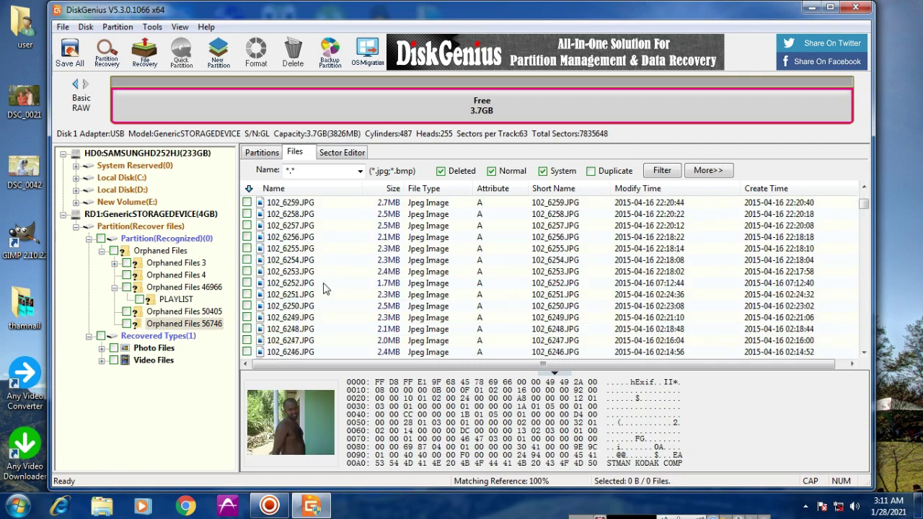
scroll(324, 287, "down", 12)
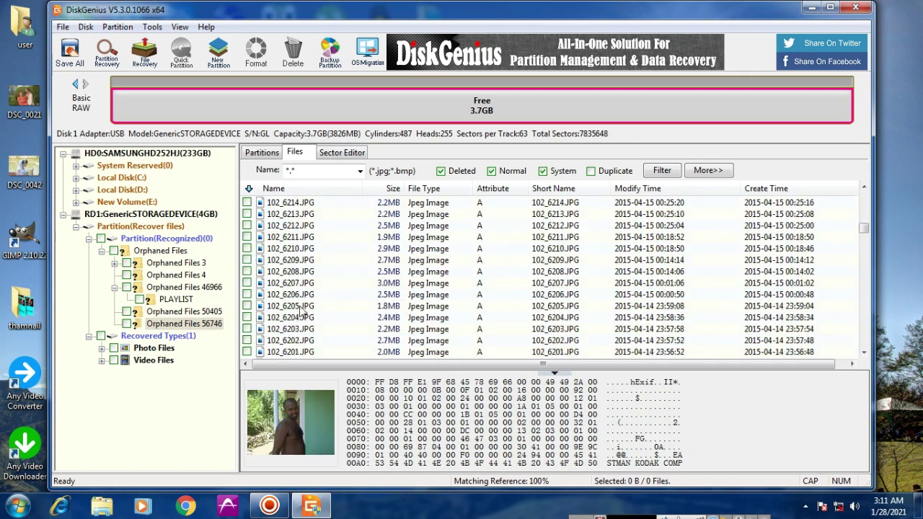
left_click(295, 307)
scroll(298, 307, "down", 5)
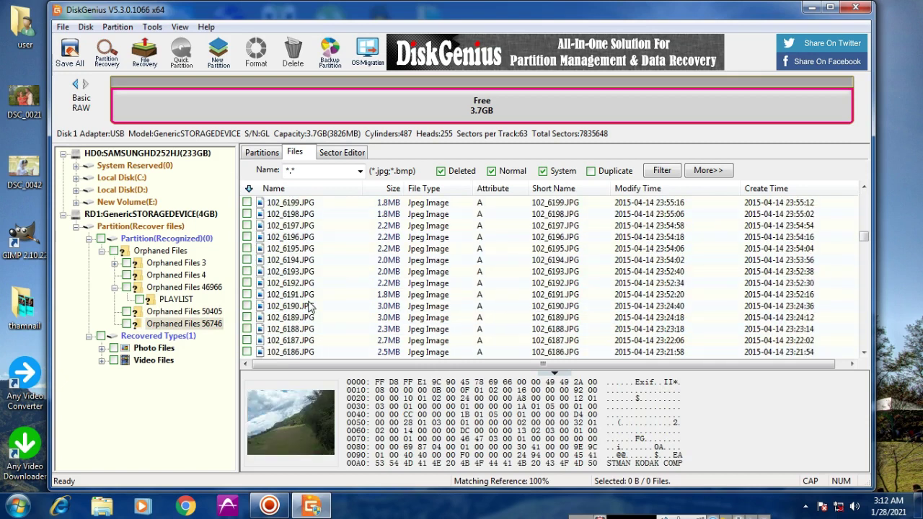
left_click(301, 306)
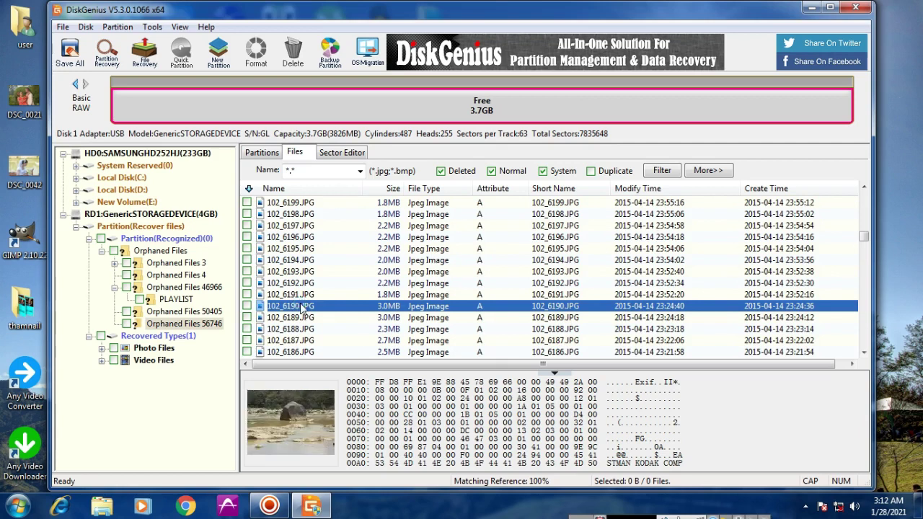
Preview 102_6173.JPG, 102_6155.JPG and 102_6130.JPG farther down the Orphaned Files 56746 list.
scroll(302, 307, "down", 6)
left_click(302, 294)
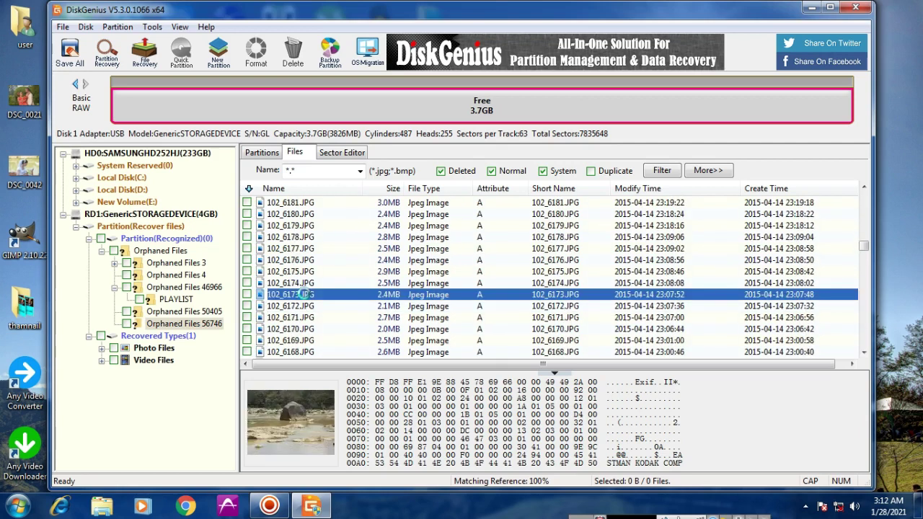
scroll(306, 300, "down", 6)
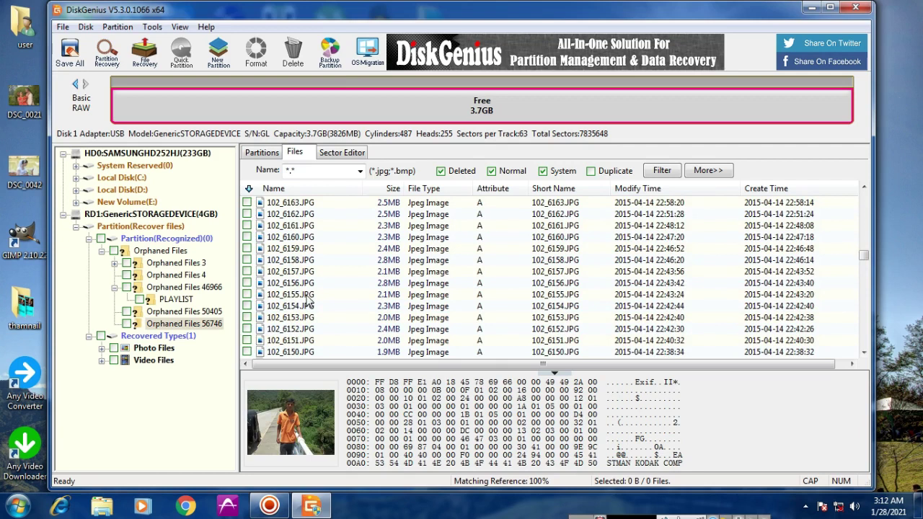
left_click(306, 295)
scroll(306, 300, "down", 8)
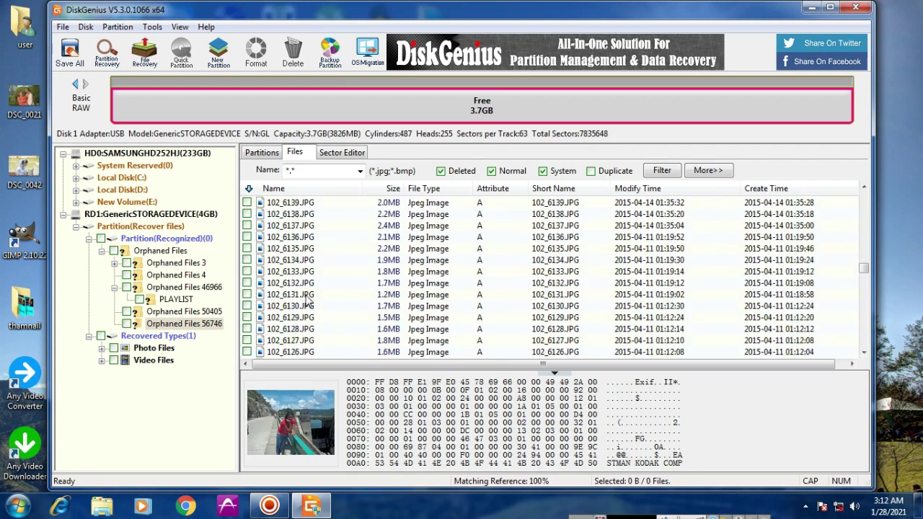
left_click(305, 307)
Spot-check more photos below 102_6130.JPG in Orphaned Files 56746, ending with 102_6046.JPG.
scroll(303, 310, "down", 9)
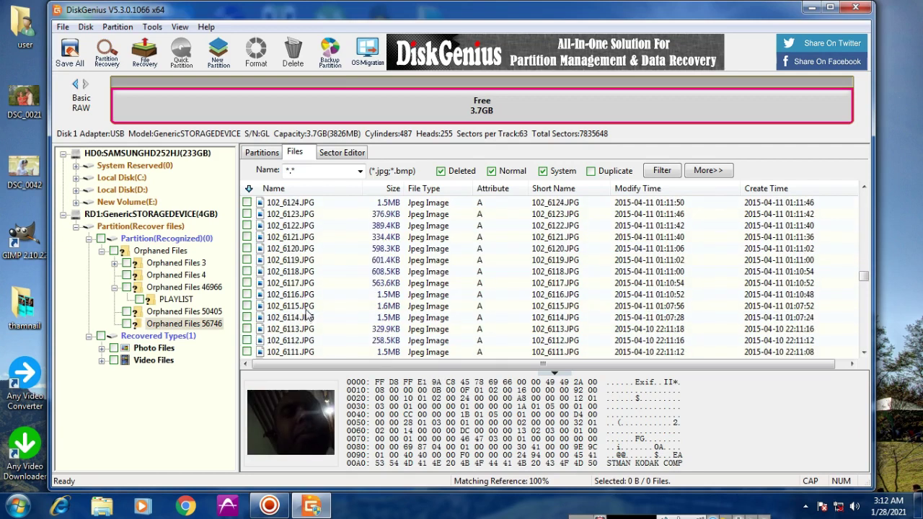
left_click(304, 318)
scroll(307, 317, "down", 15)
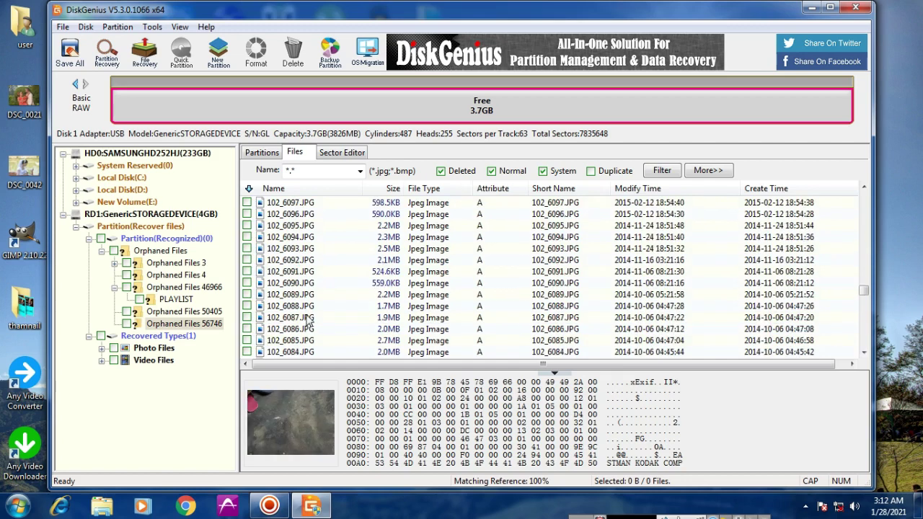
scroll(308, 317, "down", 4)
left_click(306, 307)
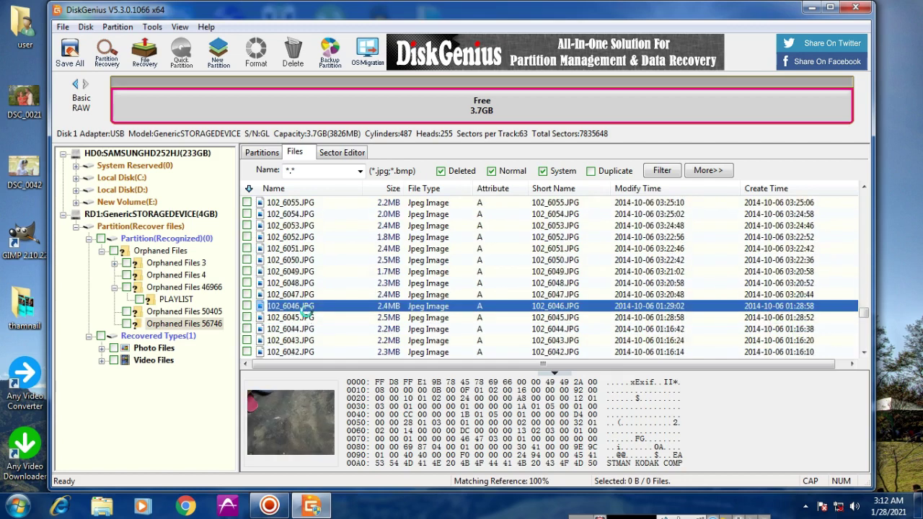